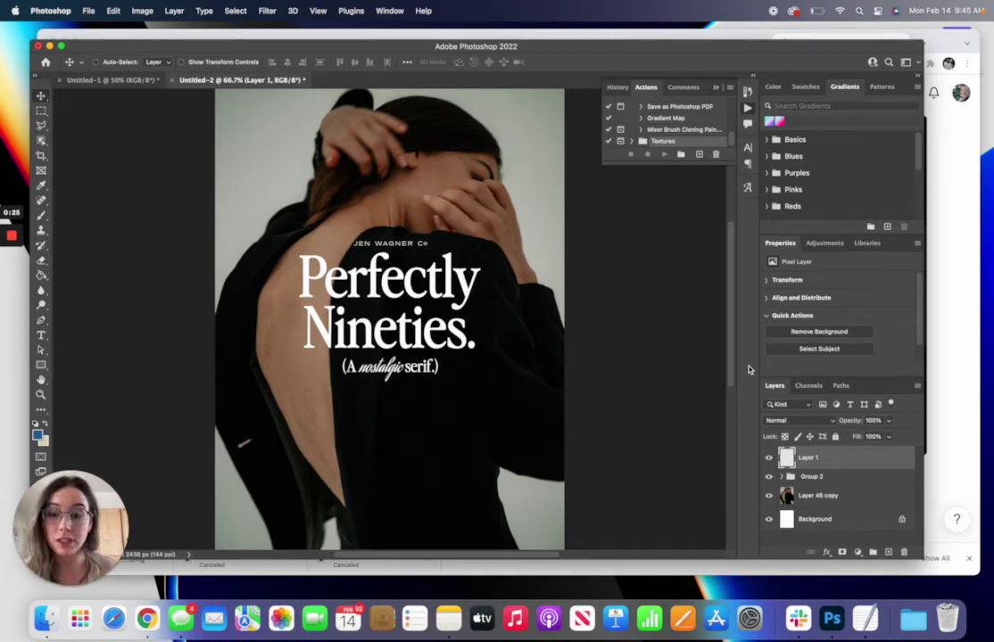
- Load Perfectly Nineties Print.atn from Downloads > Perfectly Nineties > Photoshop Actions into Photoshop
{"action": "key", "text": "super+Tab"}
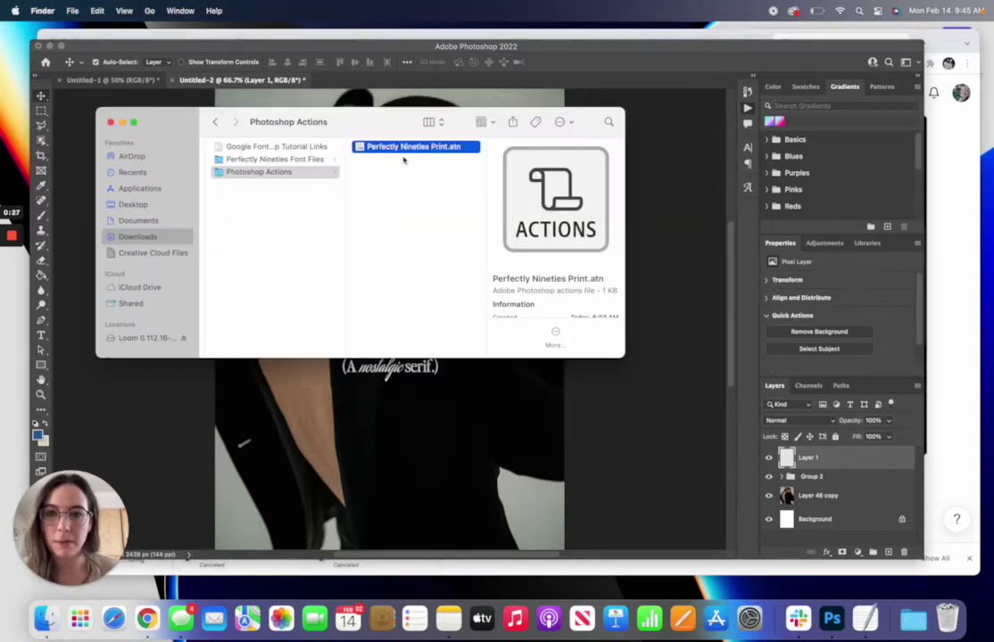
{"action": "scroll", "coordinate": [306, 131], "scroll_direction": "left", "scroll_amount": 2}
{"action": "key", "text": "Left"}
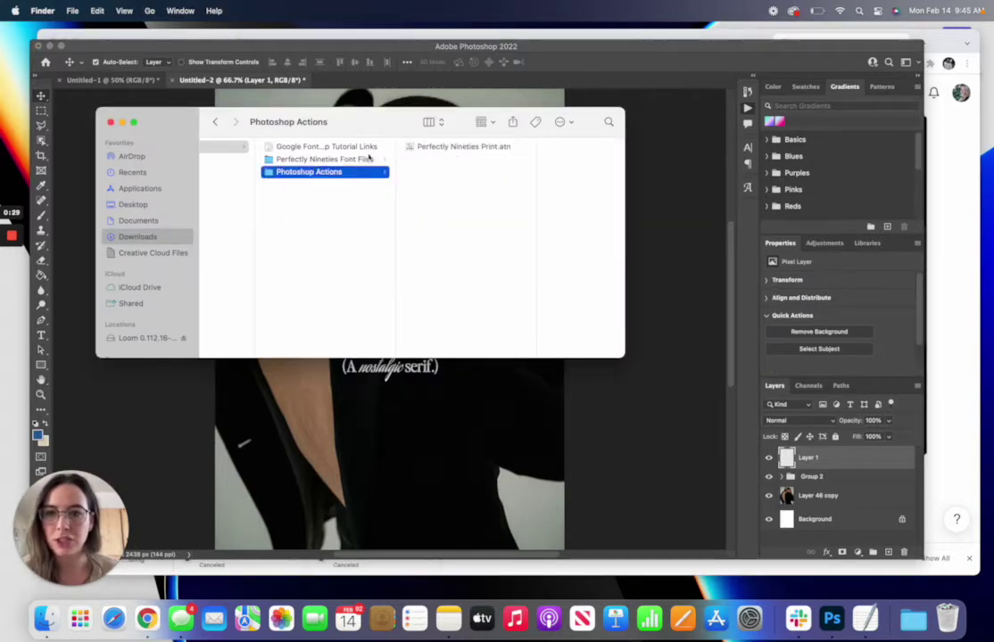
{"action": "scroll", "coordinate": [369, 158], "scroll_direction": "left", "scroll_amount": 2}
{"action": "key", "text": "Left"}
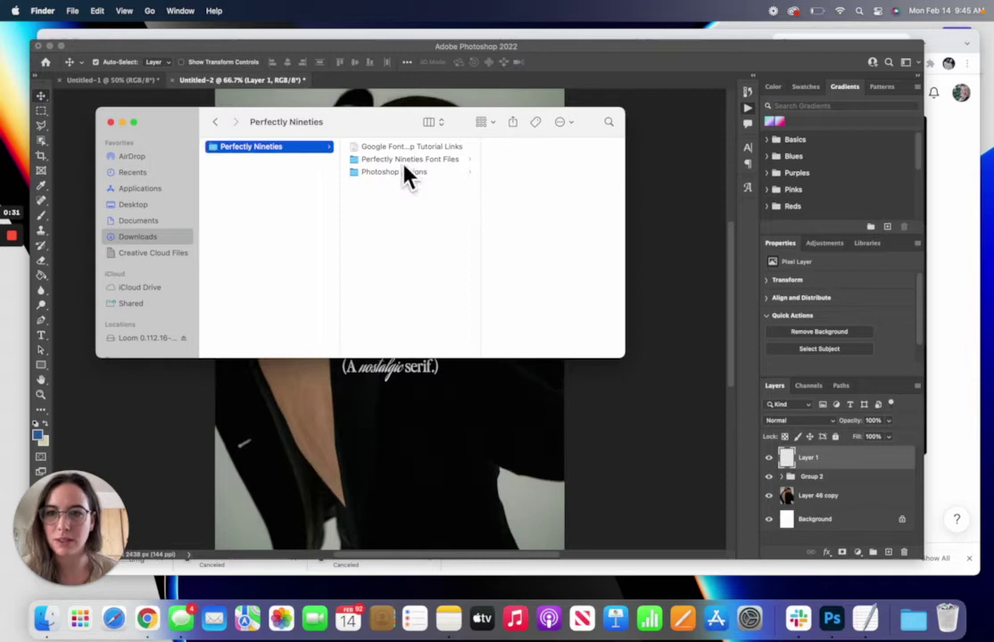
{"action": "left_click", "coordinate": [403, 172]}
{"action": "left_click", "coordinate": [537, 149]}
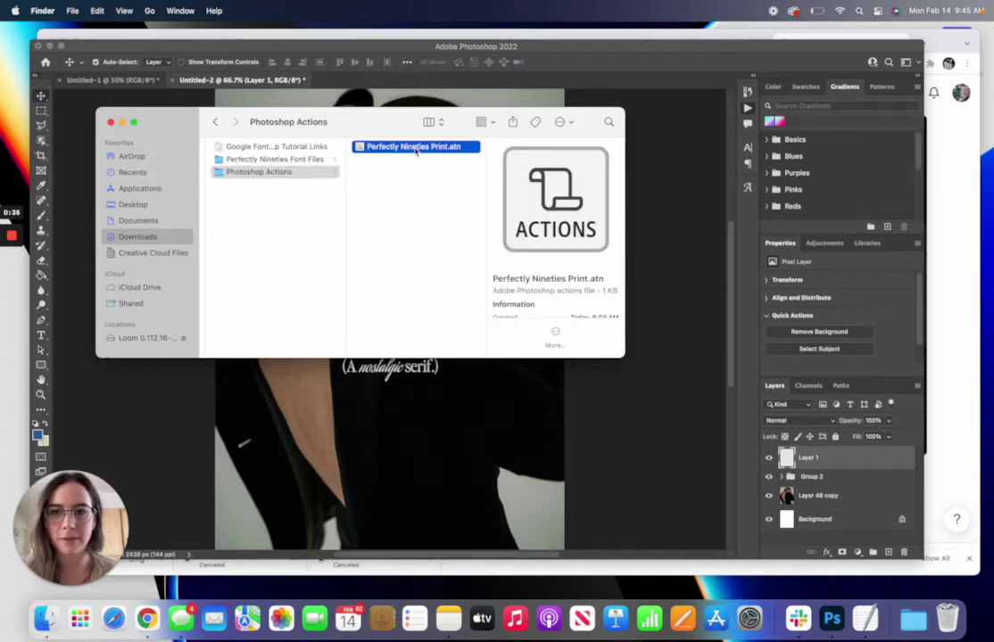
{"action": "left_click_drag", "start_coordinate": [415, 151], "coordinate": [832, 617]}
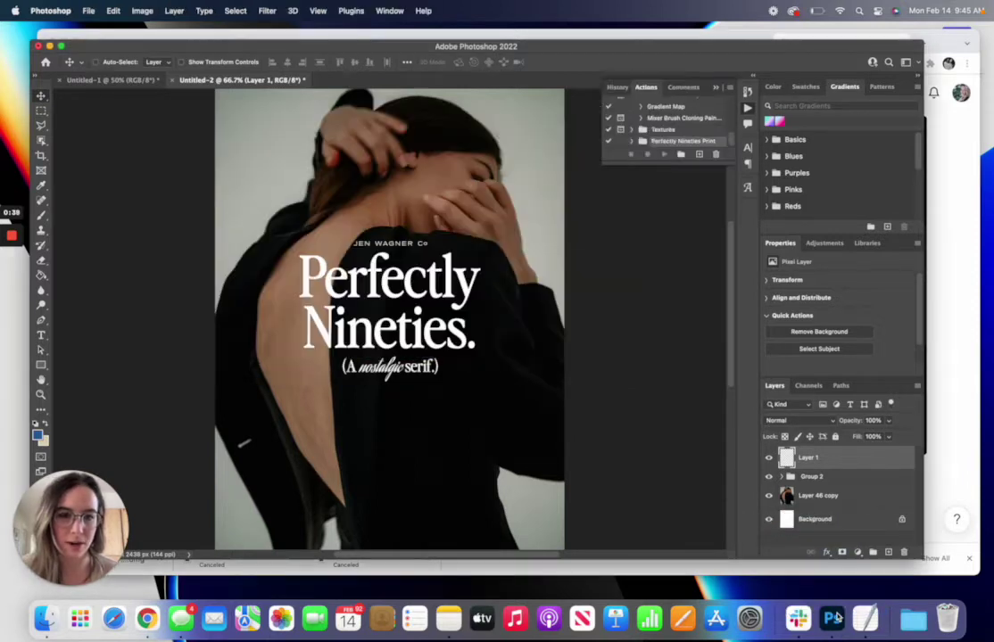
- Expand the Perfectly Nineties Print set and read the full Rough and Light action names
{"action": "left_click", "coordinate": [632, 142]}
{"action": "scroll", "coordinate": [635, 141], "scroll_direction": "down", "scroll_amount": 1}
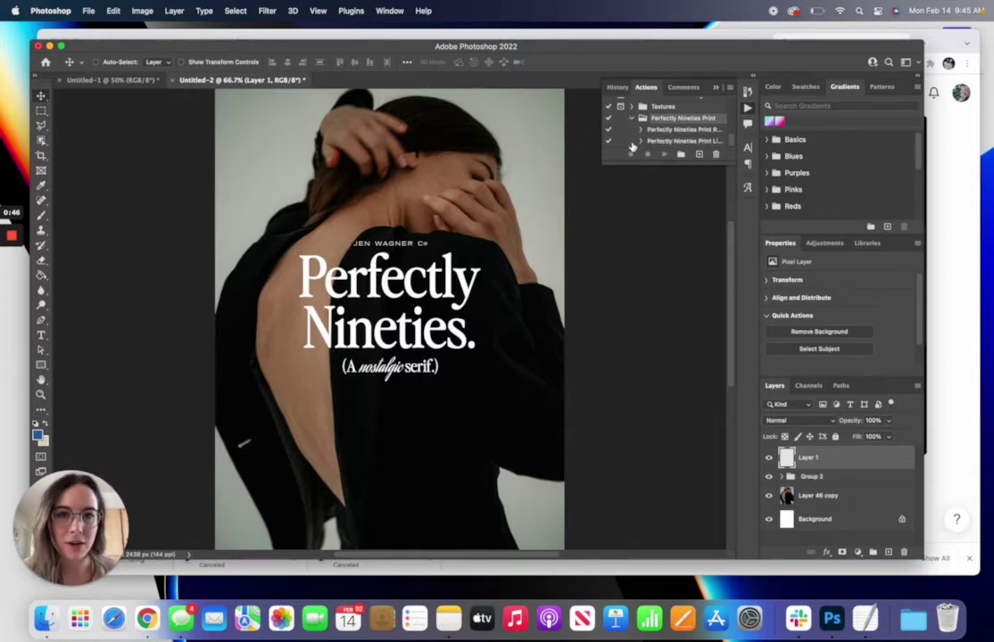
{"action": "left_click", "coordinate": [687, 131]}
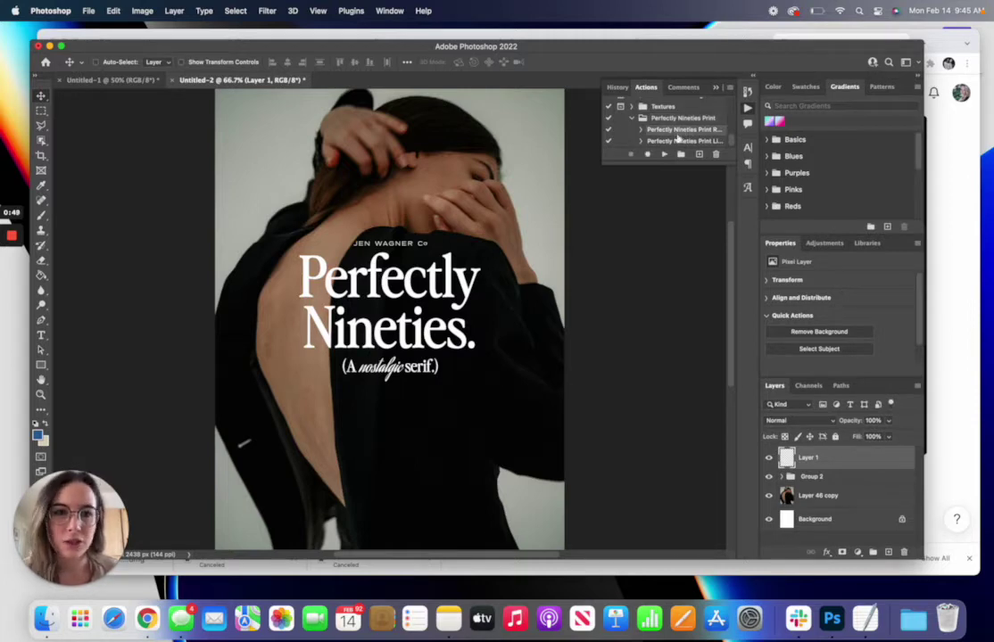
{"action": "double_click", "coordinate": [694, 130]}
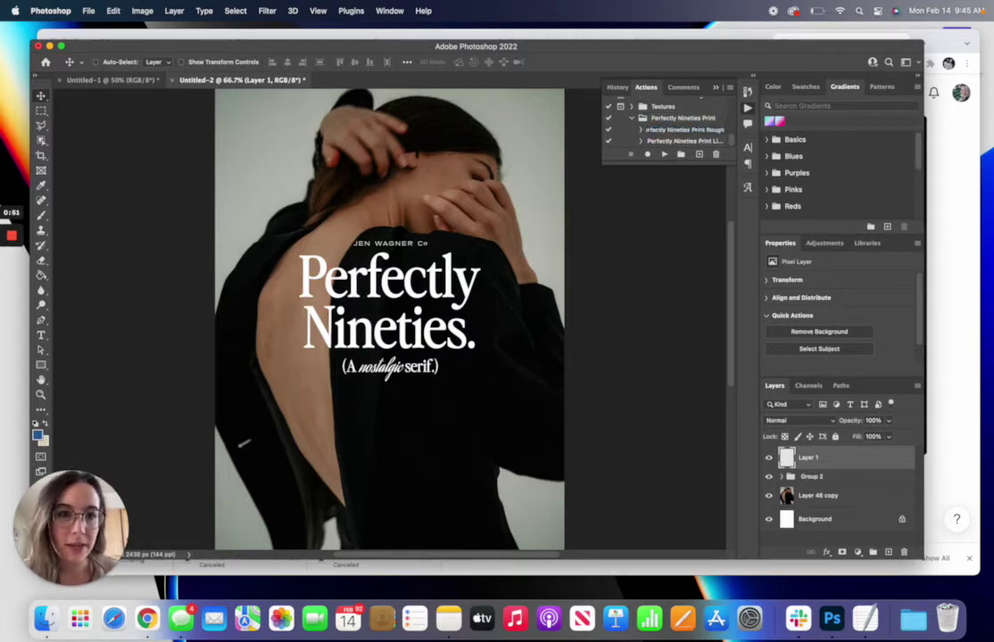
{"action": "double_click", "coordinate": [696, 141]}
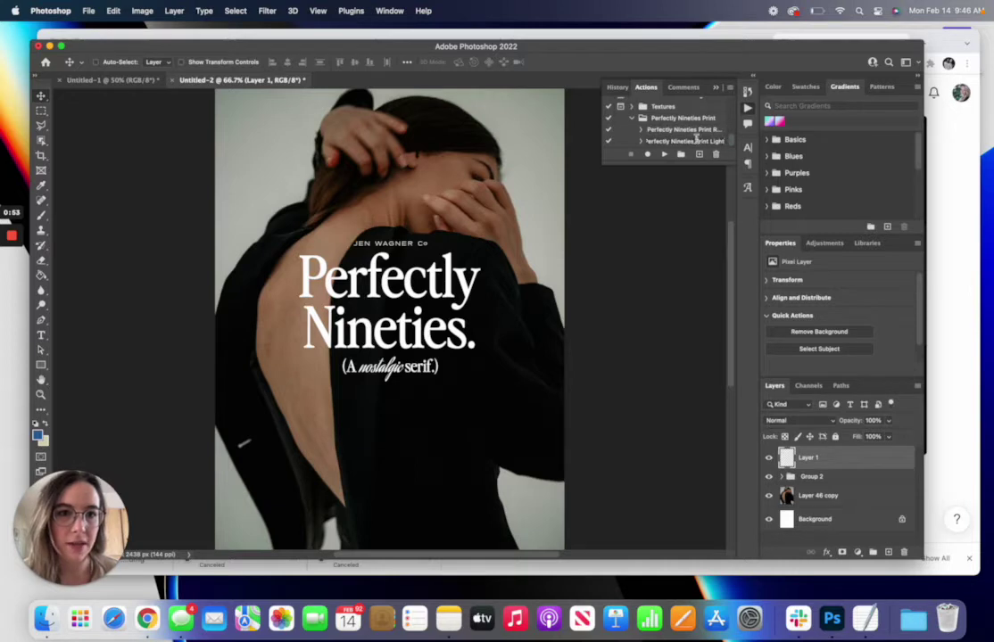
{"action": "key", "text": "Return"}
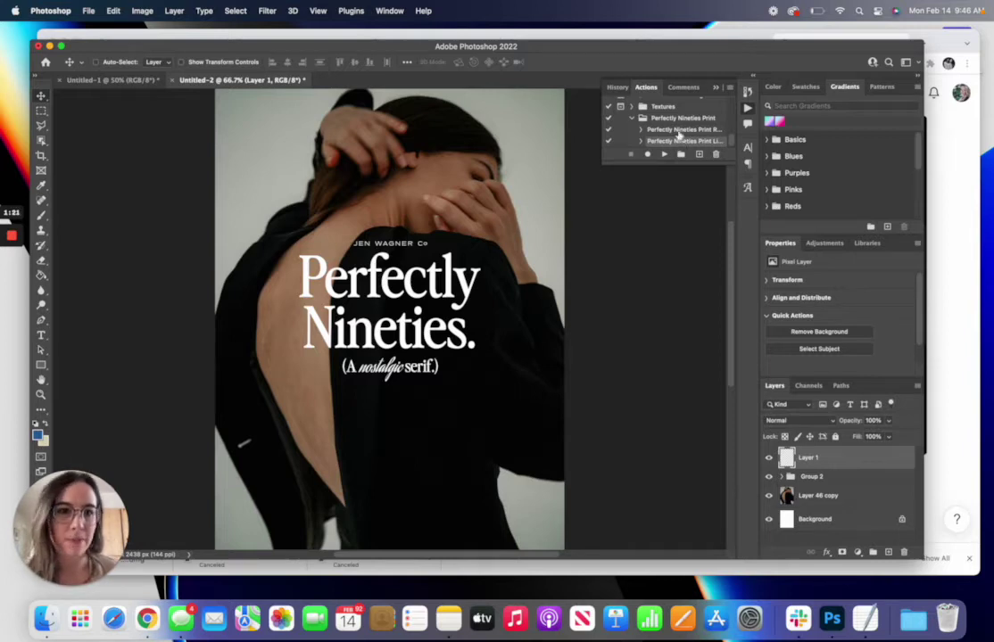
- Select the Rough print action and make Layer 1 the target layer again
{"action": "left_click", "coordinate": [678, 133]}
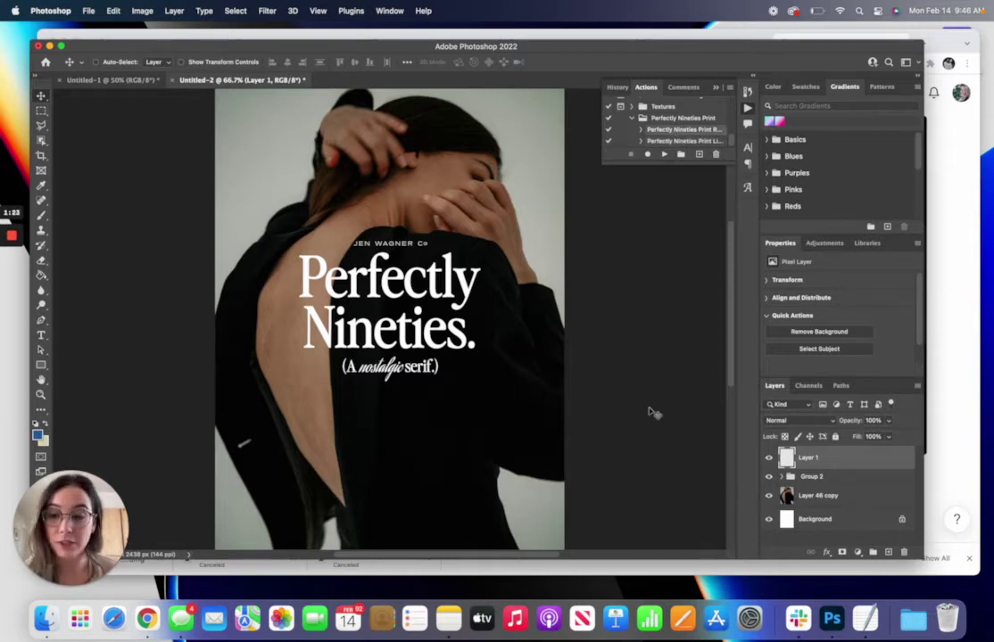
{"action": "left_click", "coordinate": [850, 475]}
{"action": "left_click", "coordinate": [847, 461]}
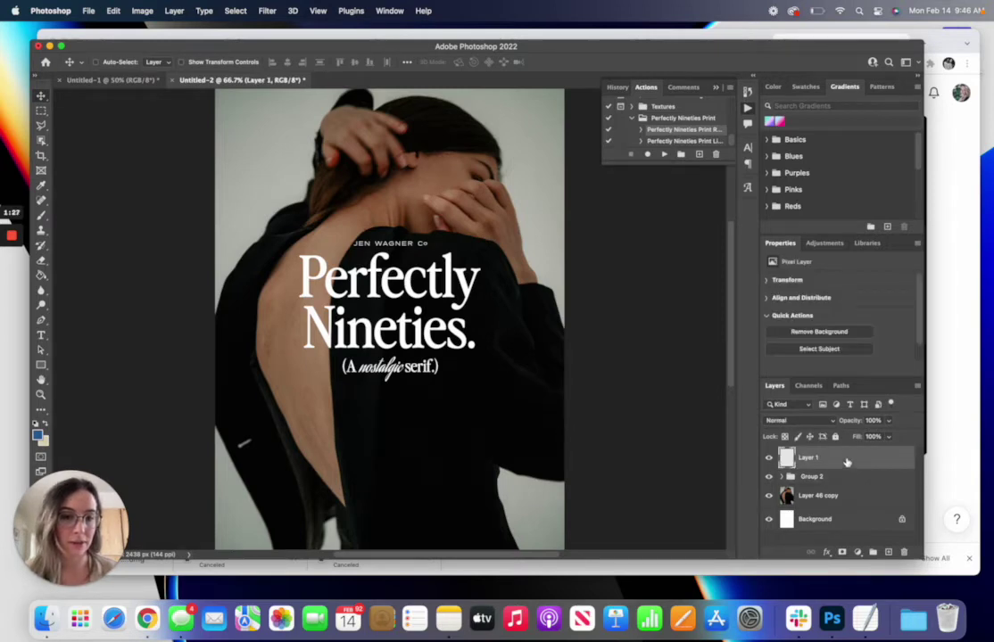
- Play the Rough print action to add Layer 2, zooming in and out to inspect the lettering
{"action": "left_click", "coordinate": [664, 154]}
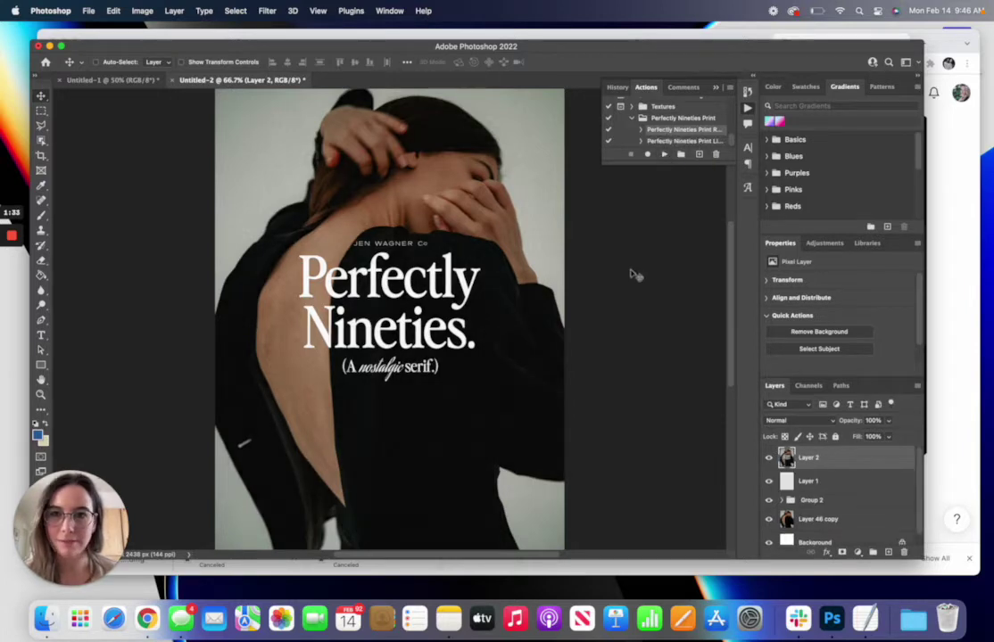
{"action": "key", "text": "super+equal"}
{"action": "key", "text": "super+equal"}
{"action": "key", "text": "super+equal"}
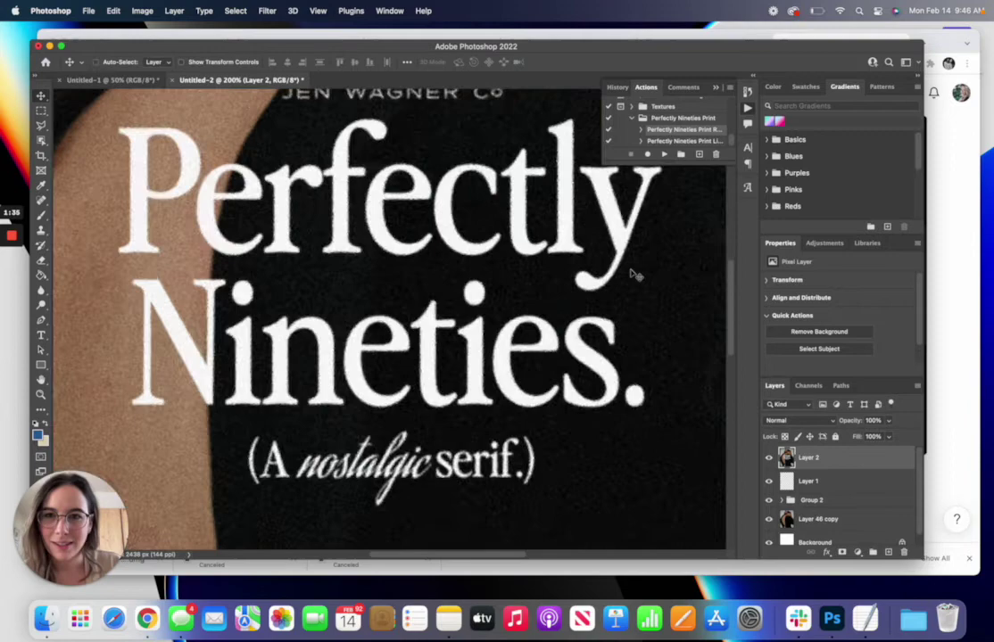
{"action": "scroll", "coordinate": [481, 308], "scroll_direction": "up", "scroll_amount": 2}
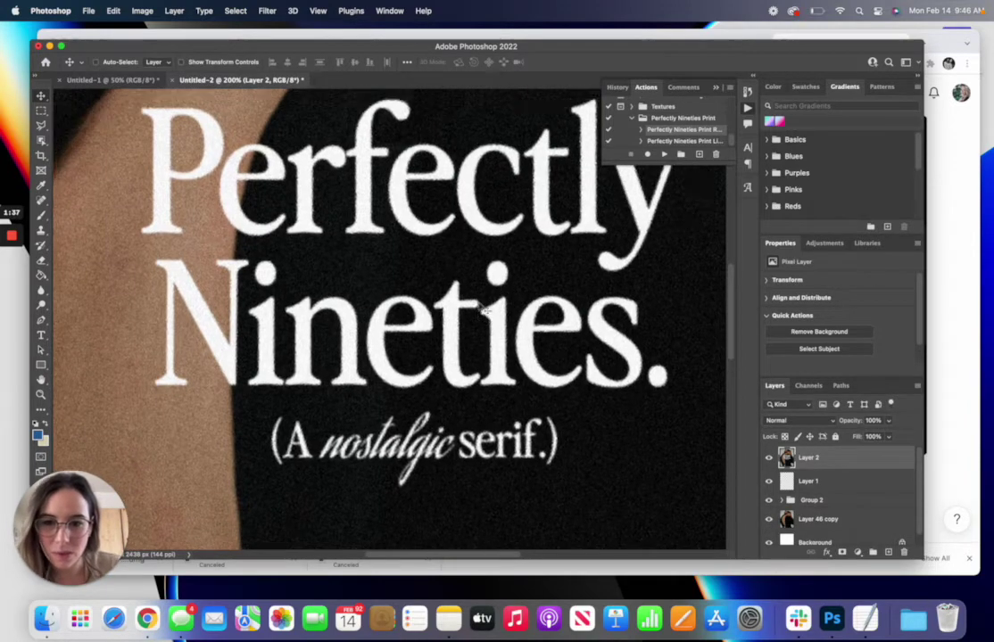
{"action": "key", "text": "super+minus"}
{"action": "scroll", "coordinate": [482, 307], "scroll_direction": "down", "scroll_amount": 2}
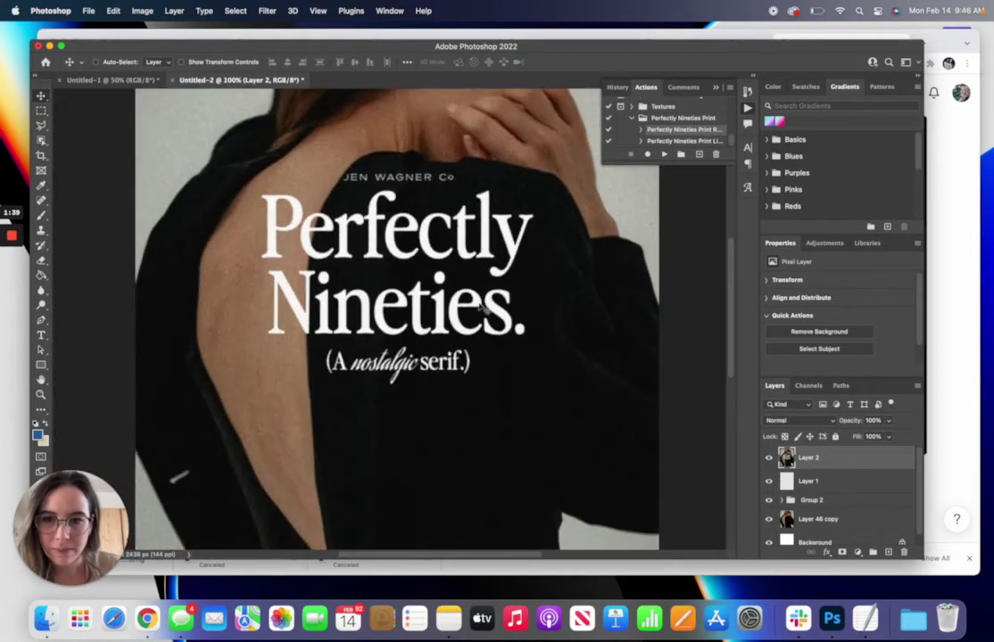
{"action": "scroll", "coordinate": [481, 308], "scroll_direction": "down", "scroll_amount": 5}
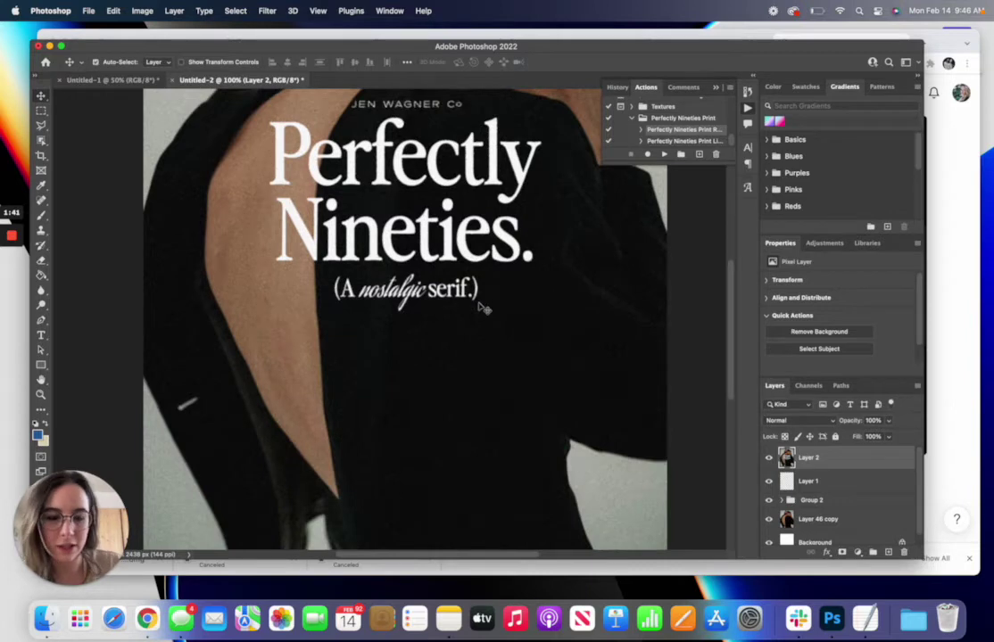
{"action": "key", "text": "super+minus"}
{"action": "scroll", "coordinate": [482, 308], "scroll_direction": "up", "scroll_amount": 2}
{"action": "scroll", "coordinate": [481, 308], "scroll_direction": "up", "scroll_amount": 4}
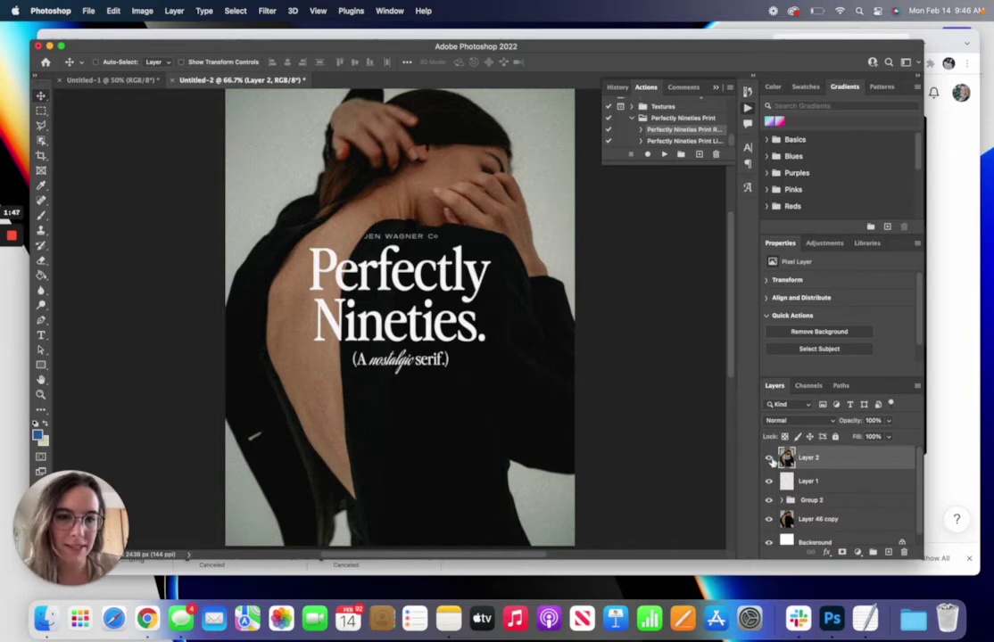
- Hide Layer 2 and play the Light print action to create Layer 3, zooming in to inspect
{"action": "left_click", "coordinate": [769, 458]}
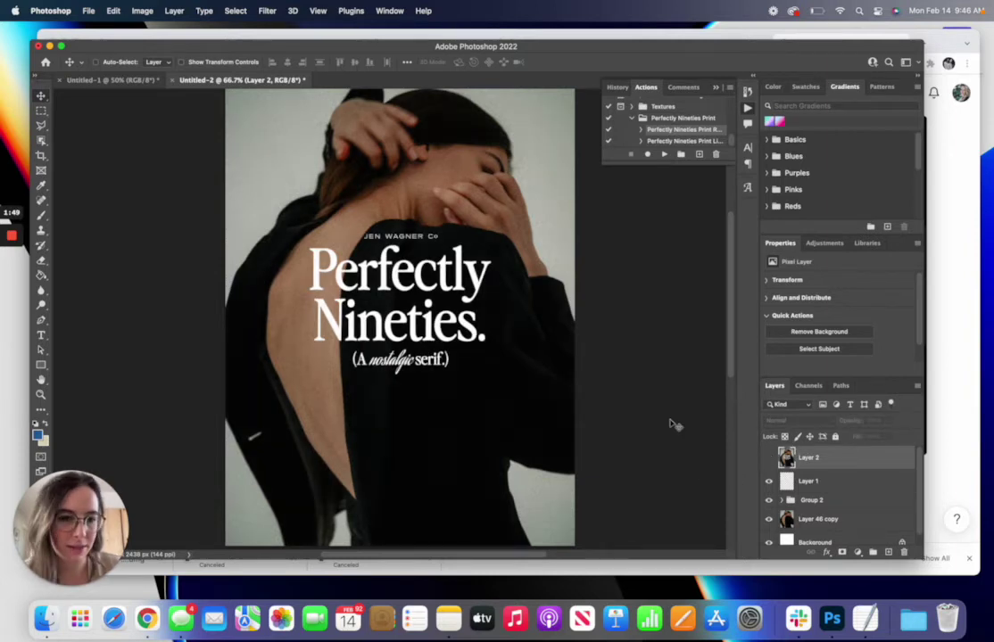
{"action": "left_click", "coordinate": [667, 141]}
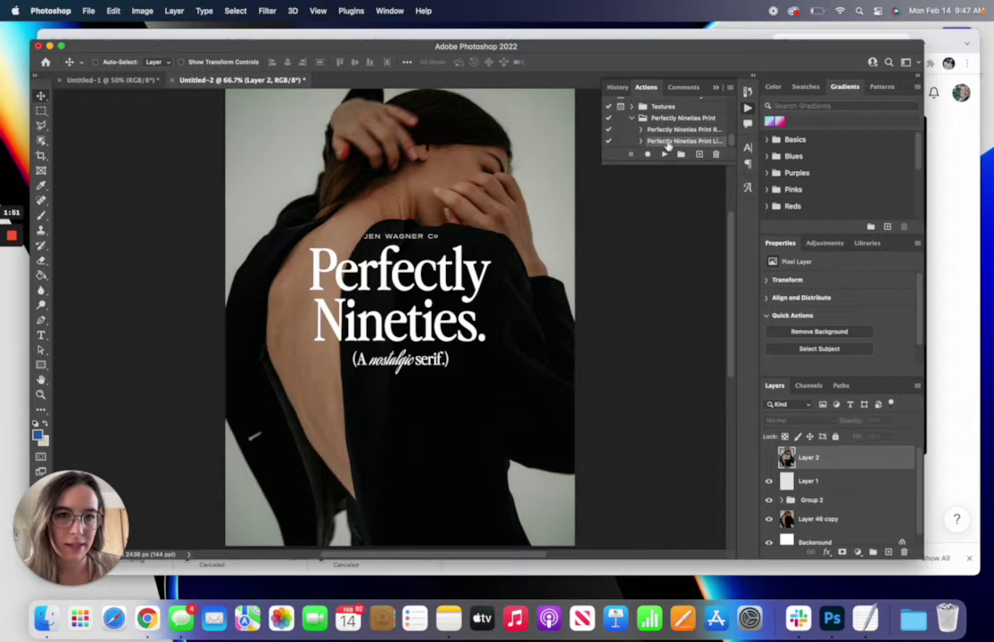
{"action": "left_click", "coordinate": [665, 155]}
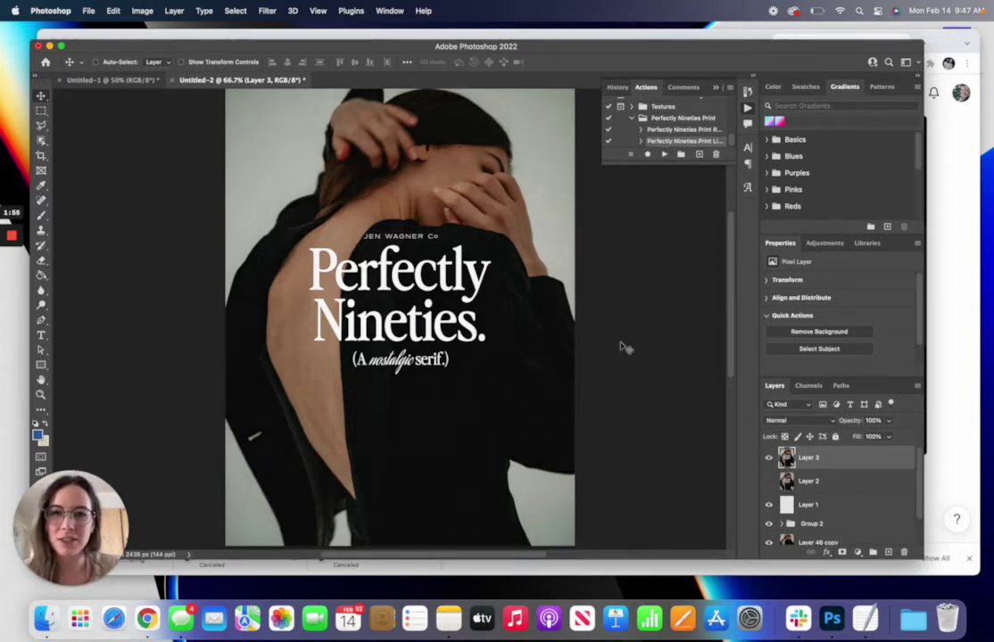
{"action": "key", "text": "super+1"}
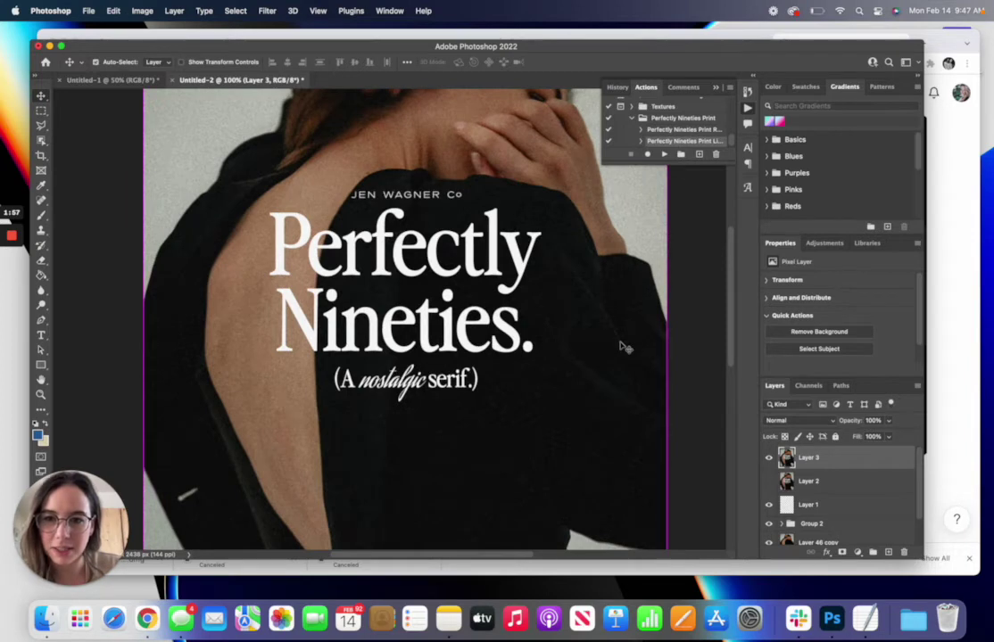
{"action": "scroll", "coordinate": [624, 347], "scroll_direction": "down", "scroll_amount": 1}
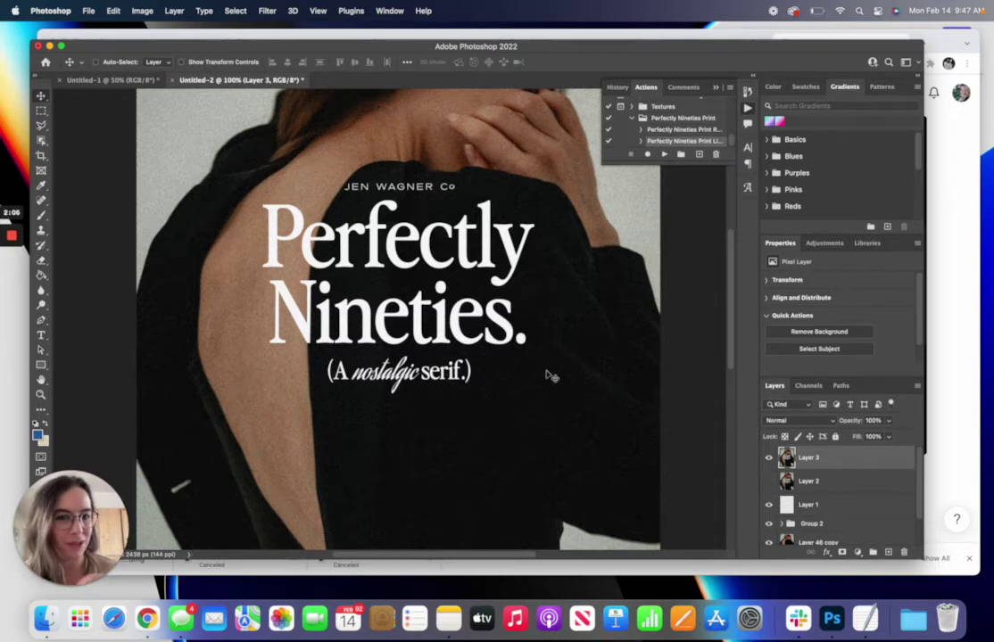
- Show Layer 2, compare Layer 3 on and off, and set Layer 3 opacity to 45%
{"action": "left_click", "coordinate": [769, 481]}
{"action": "left_click", "coordinate": [769, 457]}
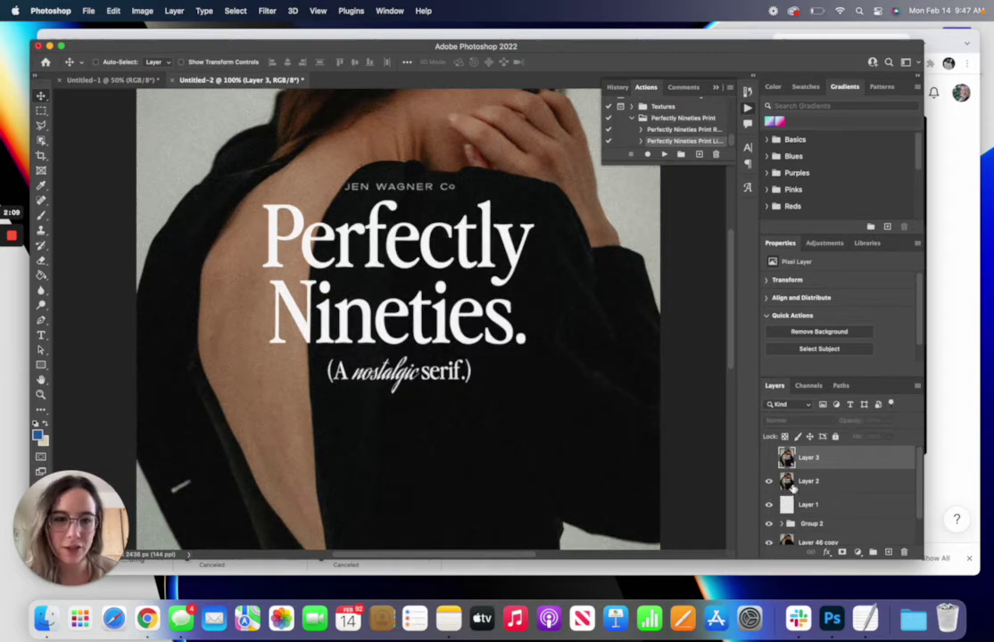
{"action": "left_click", "coordinate": [769, 458]}
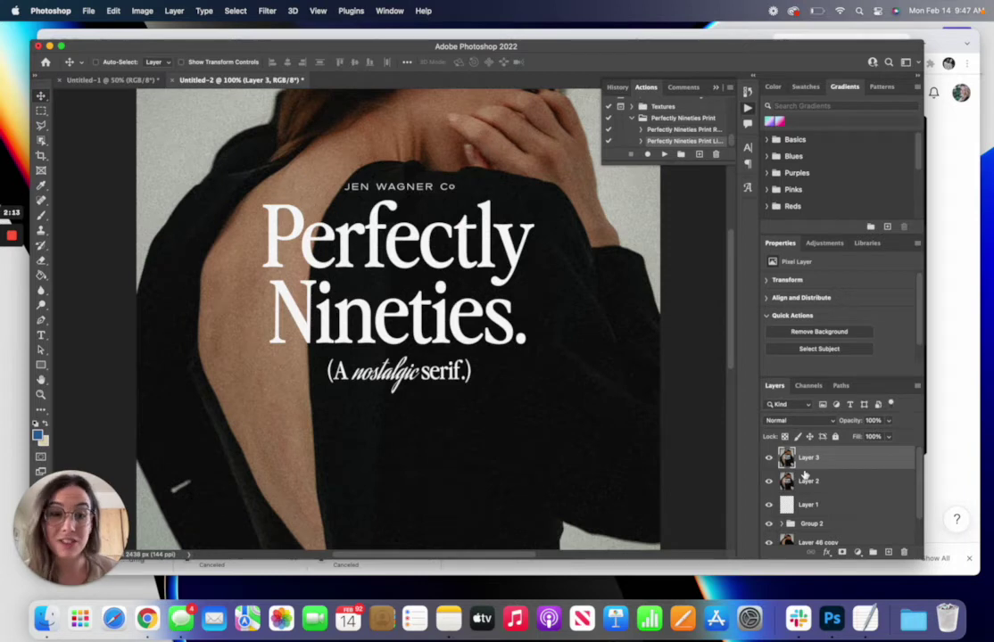
{"action": "left_click", "coordinate": [871, 421]}
{"action": "type", "text": "40"}
{"action": "key", "text": "Return"}
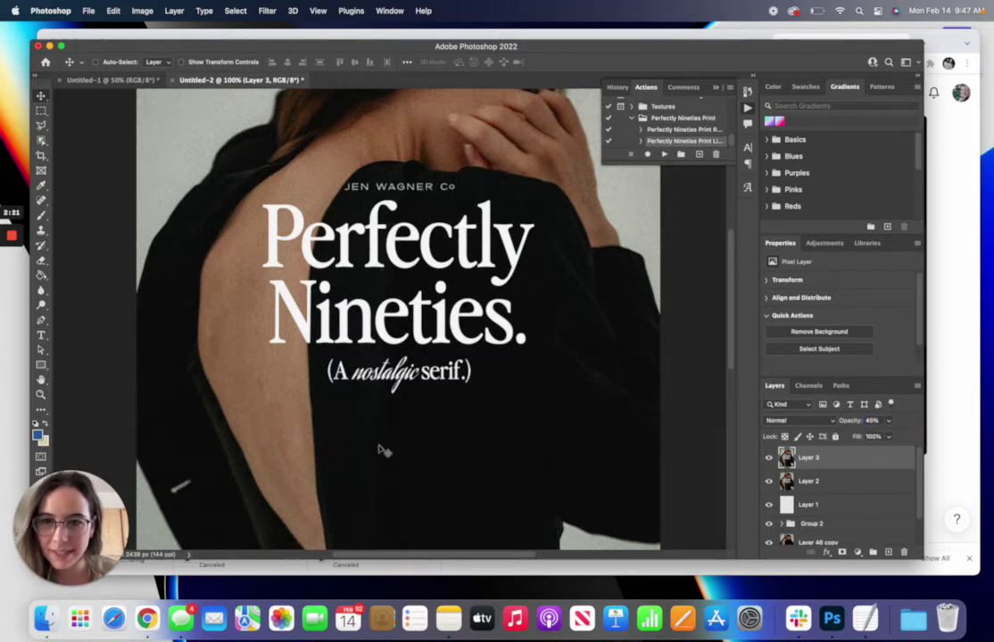
{"action": "key", "text": "super+minus"}
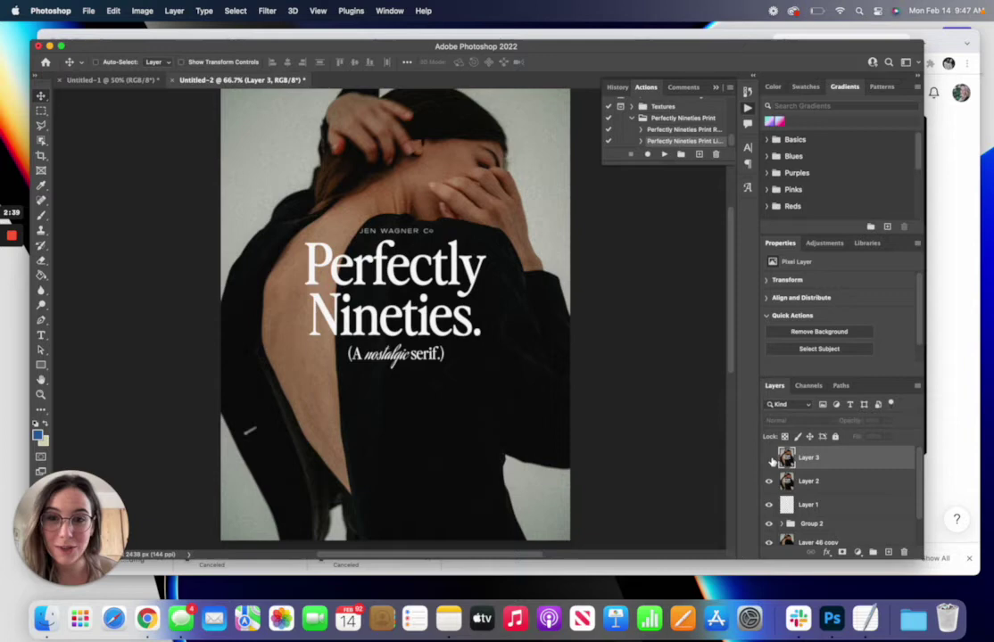
- Compare Layer 3 on and off, then expand the Rough action and enlarge the actions list
{"action": "left_click", "coordinate": [769, 458]}
{"action": "left_click", "coordinate": [769, 458]}
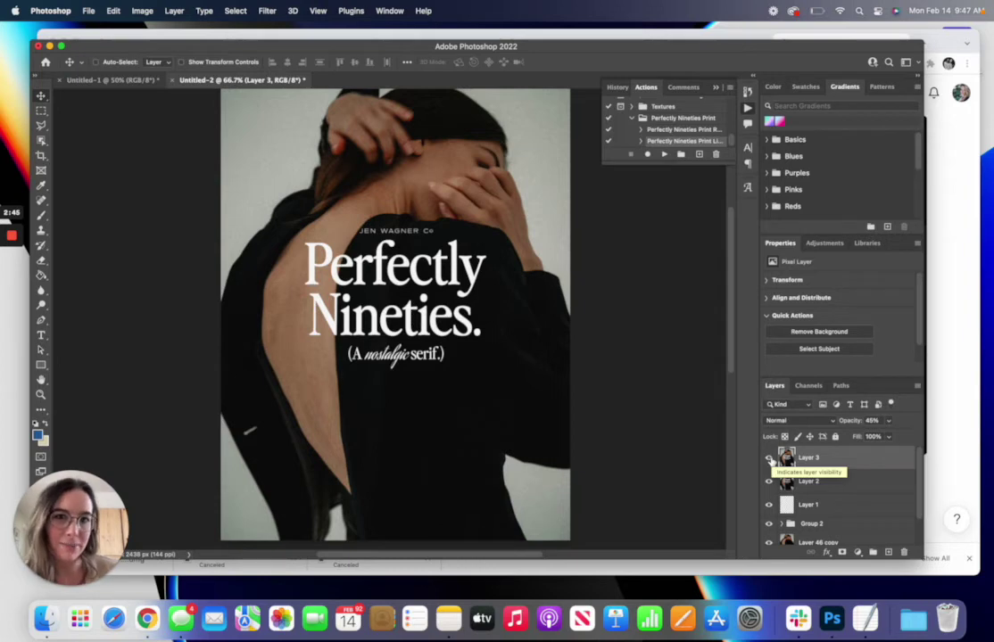
{"action": "left_click", "coordinate": [639, 130]}
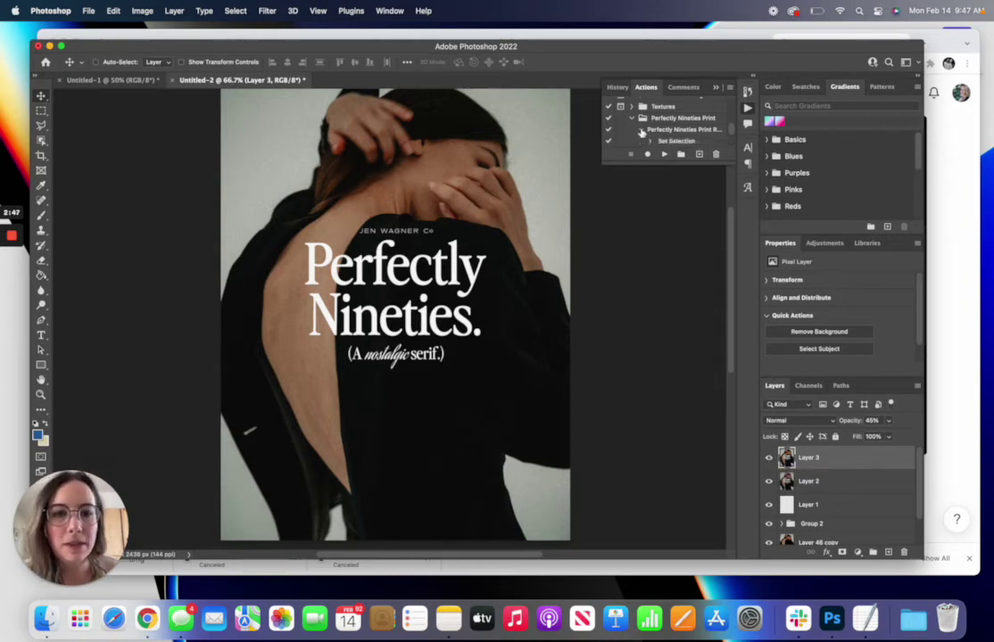
{"action": "left_click_drag", "start_coordinate": [678, 161], "coordinate": [675, 350]}
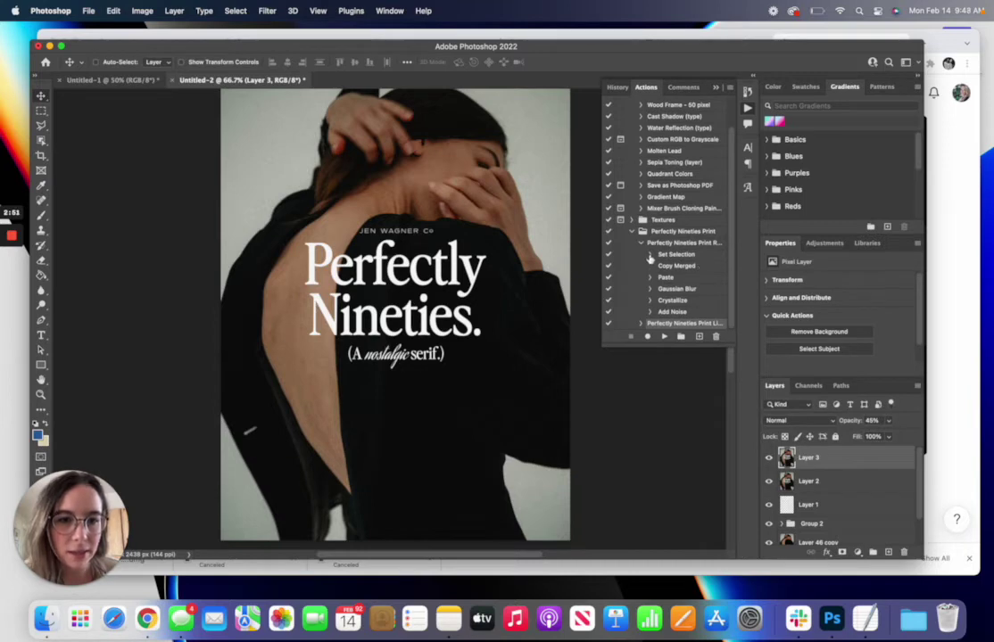
- Inspect the Gaussian Blur, Crystallize and Add Noise step settings, then collapse the action
{"action": "left_click", "coordinate": [650, 289]}
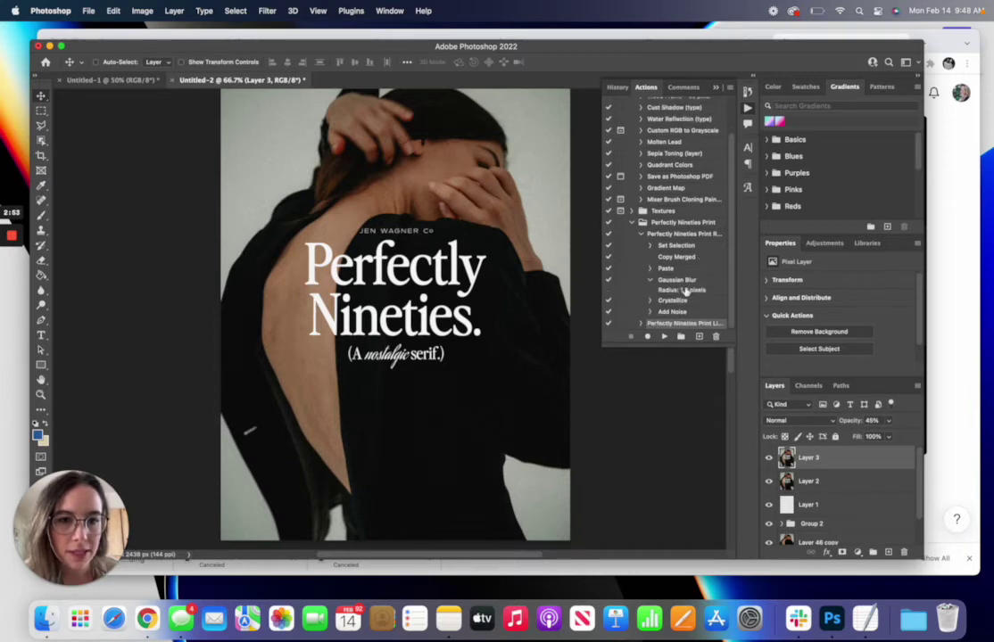
{"action": "left_click", "coordinate": [678, 279]}
{"action": "left_click", "coordinate": [649, 300]}
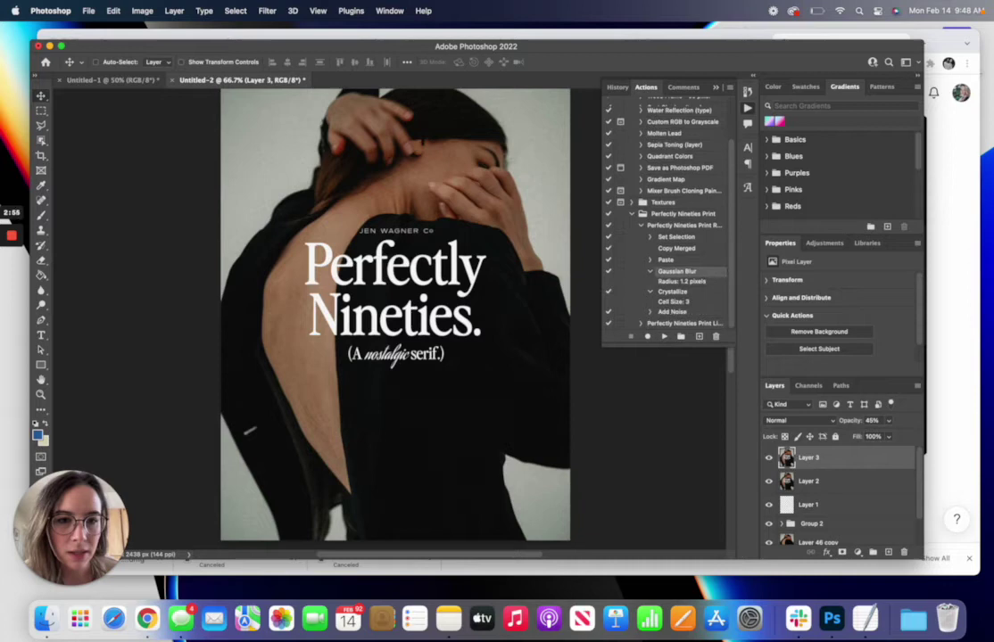
{"action": "left_click", "coordinate": [650, 311]}
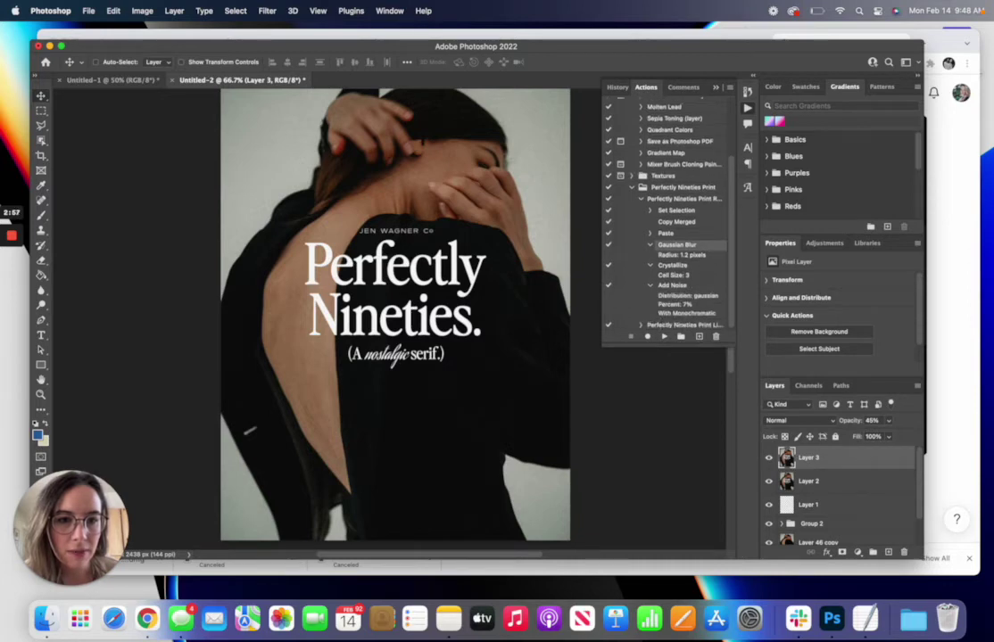
{"action": "left_click", "coordinate": [704, 275]}
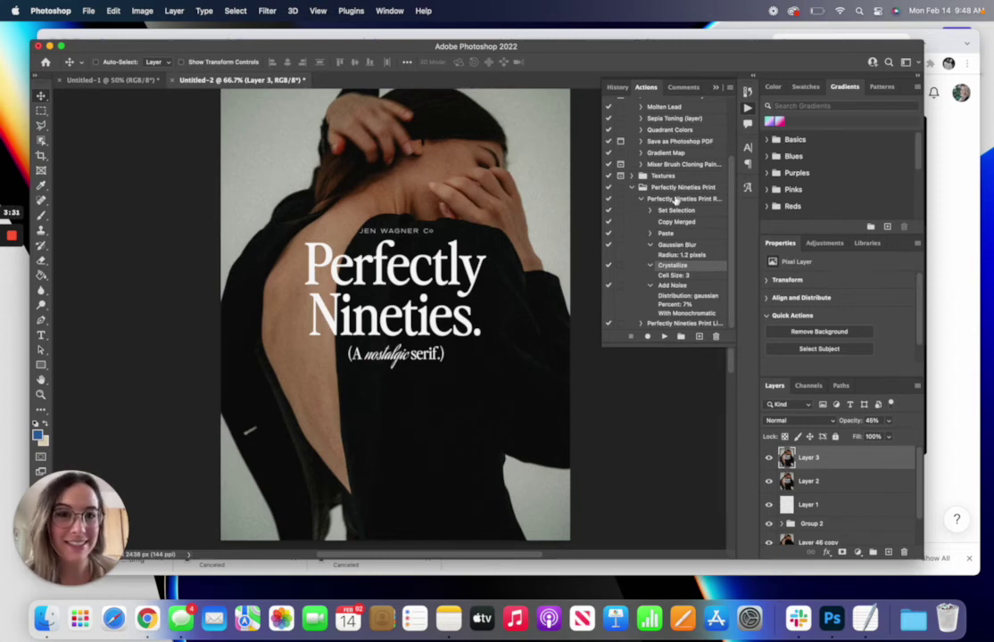
{"action": "left_click", "coordinate": [641, 199]}
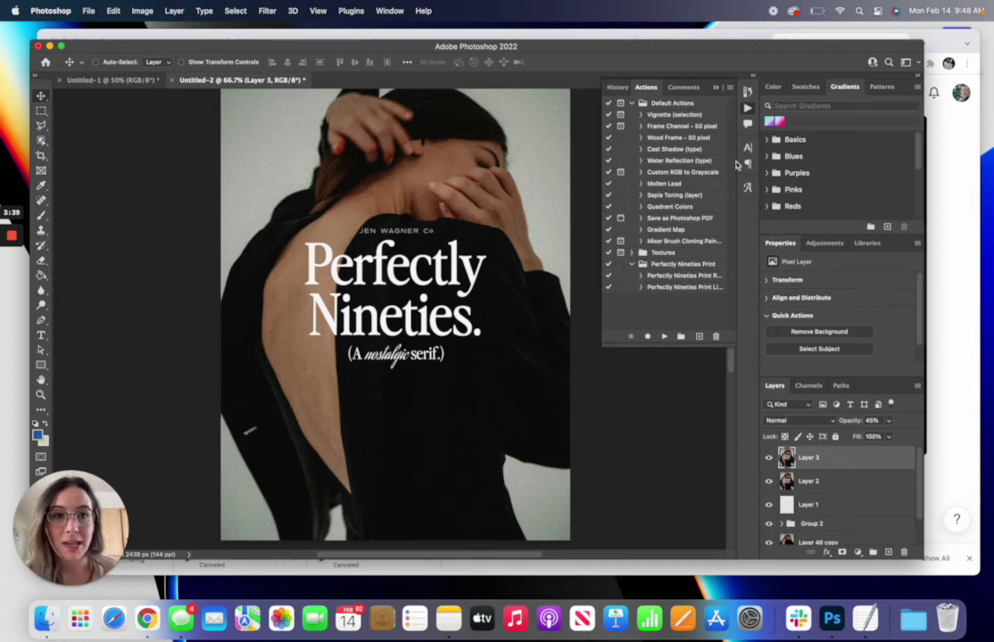
- Create a new action 'Perfectly Nineties Large Print' in the Perfectly Nineties Print set and start recording
{"action": "left_click", "coordinate": [730, 90]}
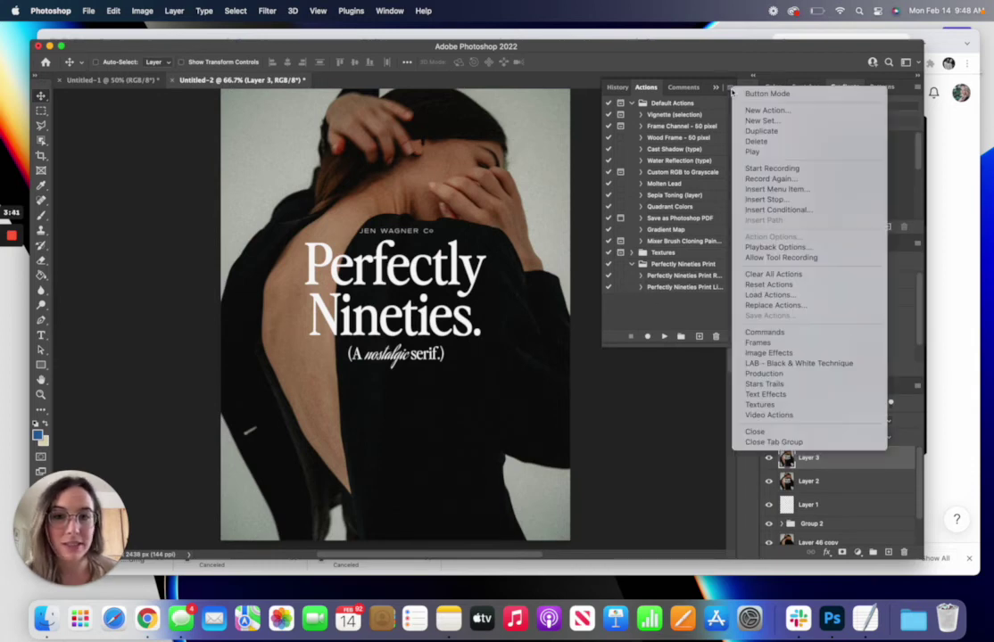
{"action": "left_click", "coordinate": [731, 92]}
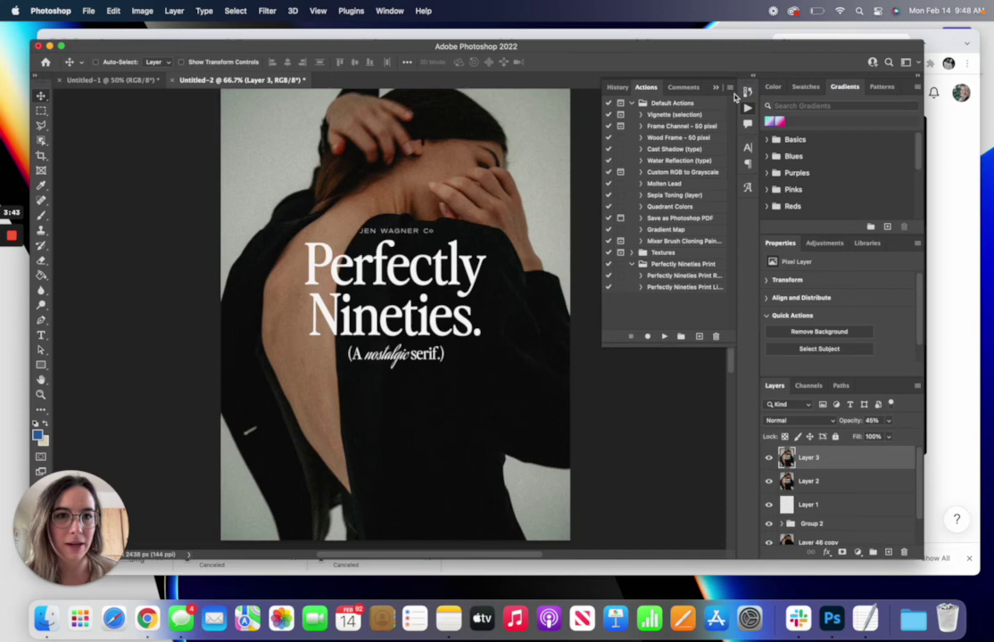
{"action": "left_click", "coordinate": [732, 92]}
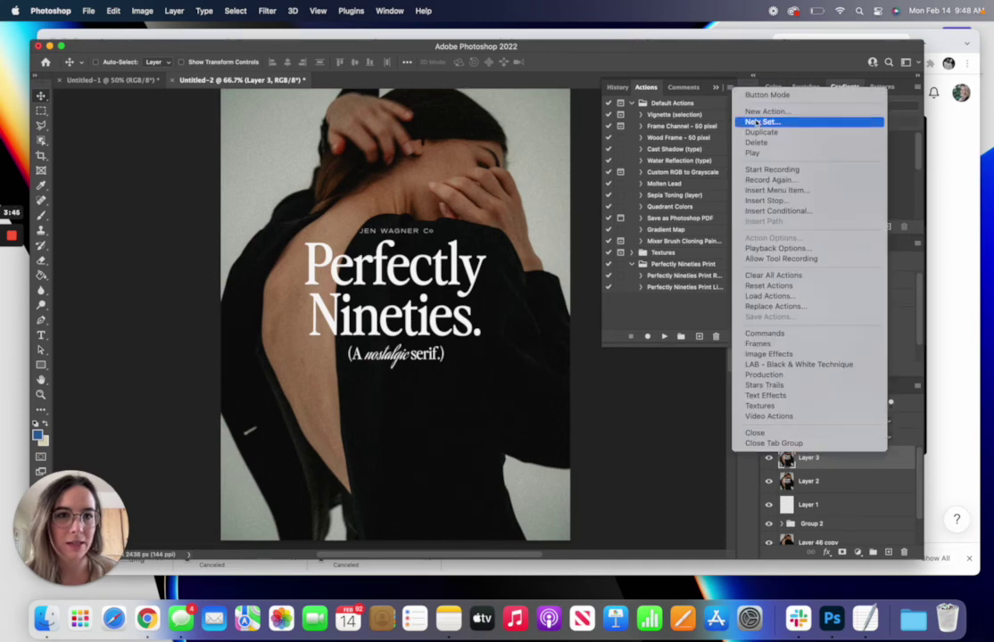
{"action": "left_click", "coordinate": [754, 112]}
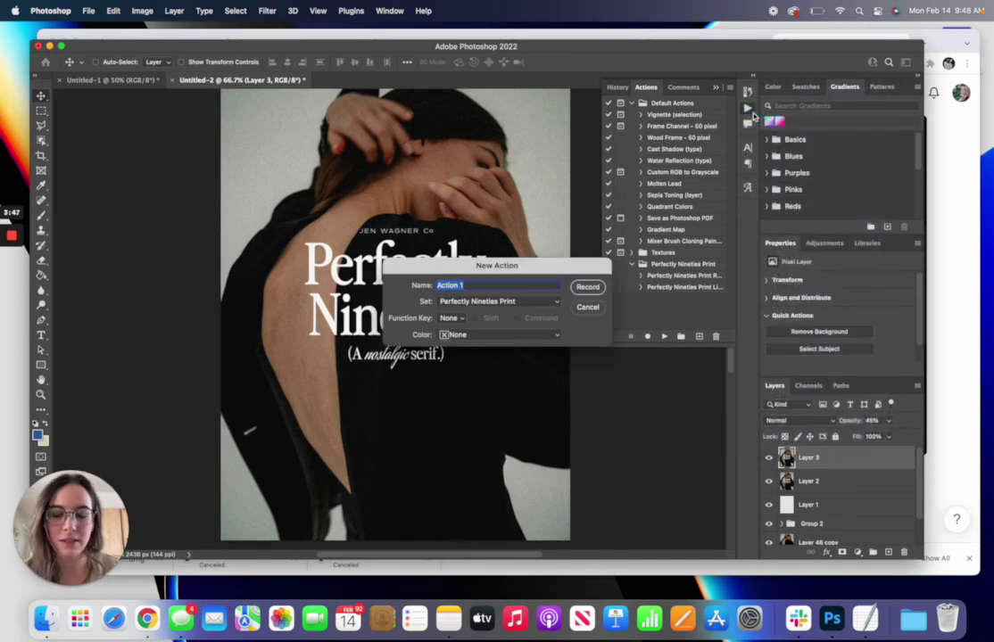
{"action": "type", "text": "New Action"}
{"action": "key", "text": "super+a"}
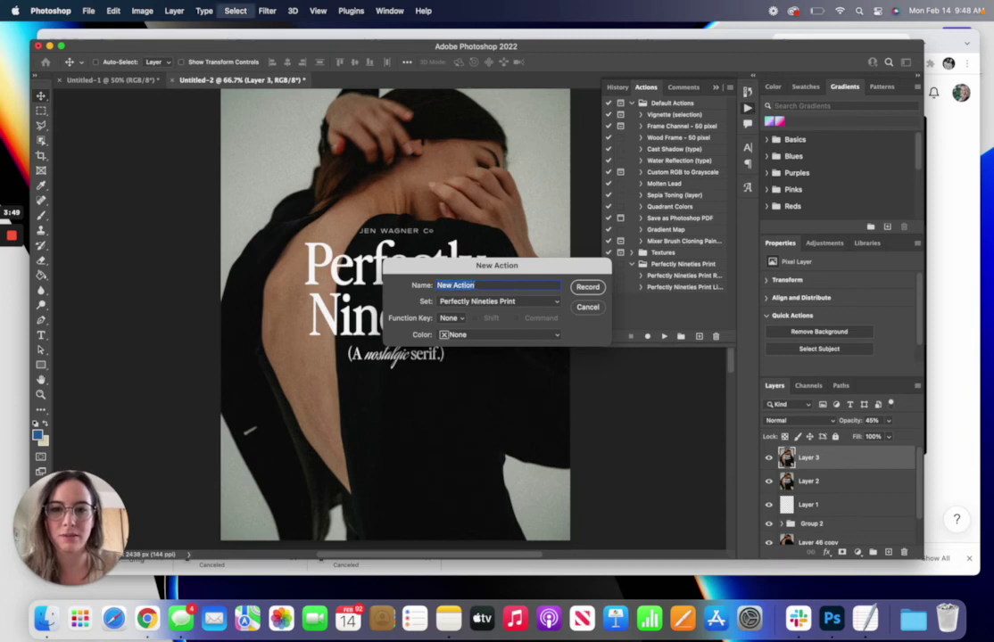
{"action": "type", "text": "Perfec"}
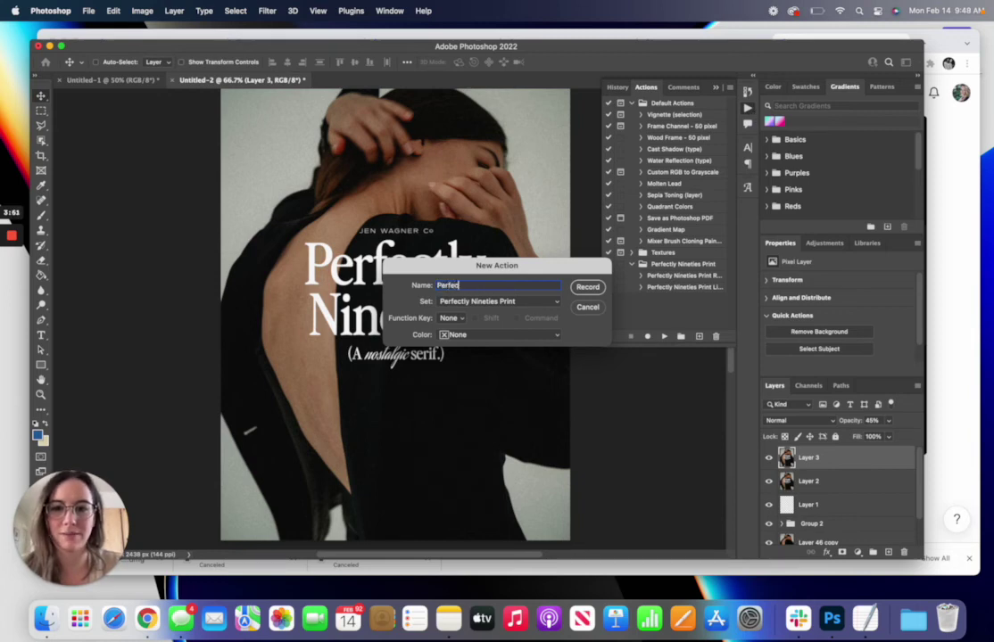
{"action": "type", "text": "tly Nineties"}
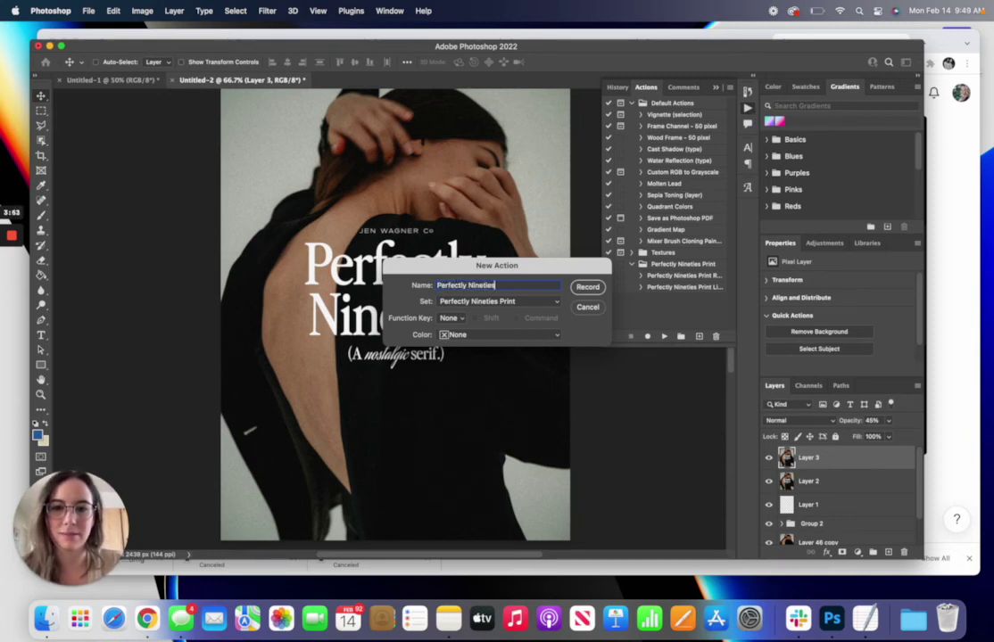
{"action": "type", "text": " Large Print"}
{"action": "key", "text": "Return"}
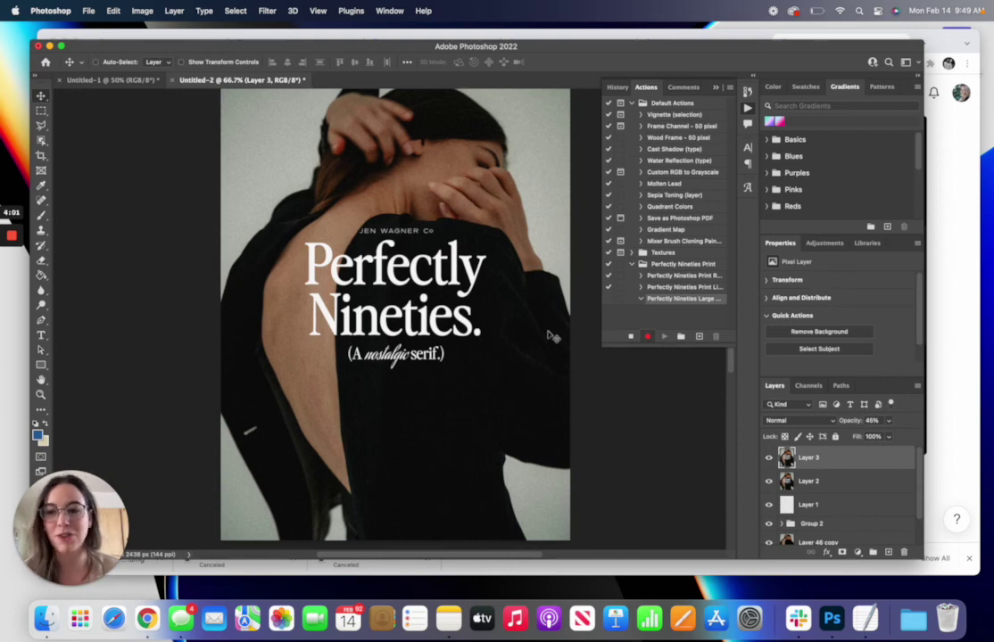
- Expand the Rough action to list Gaussian Blur 1.2 px, Crystallize 3 and Add Noise 7%
{"action": "left_click", "coordinate": [640, 275]}
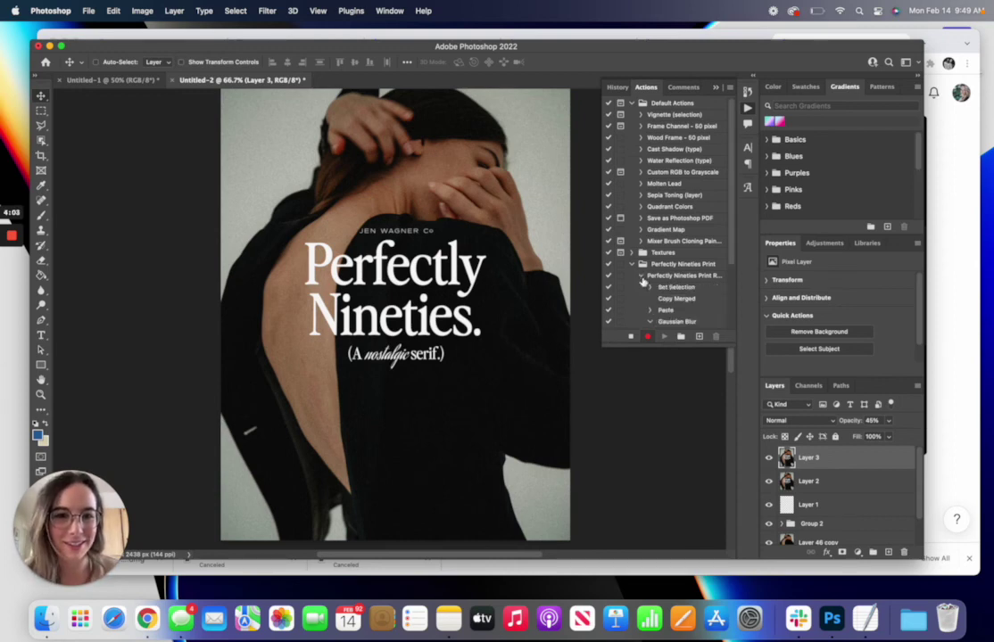
{"action": "scroll", "coordinate": [642, 282], "scroll_direction": "down", "scroll_amount": 3}
{"action": "scroll", "coordinate": [686, 268], "scroll_direction": "down", "scroll_amount": 2}
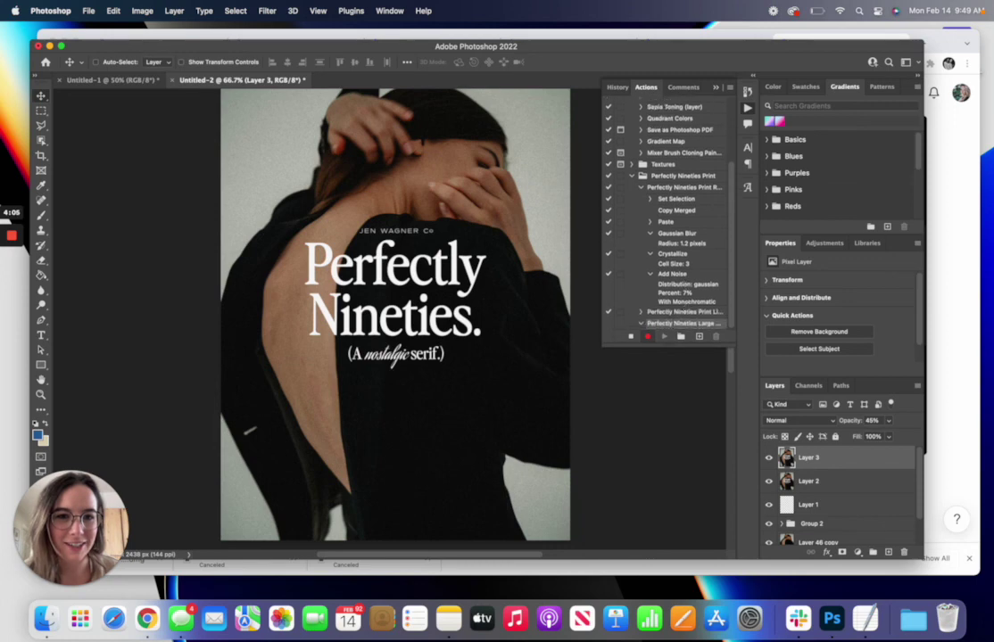